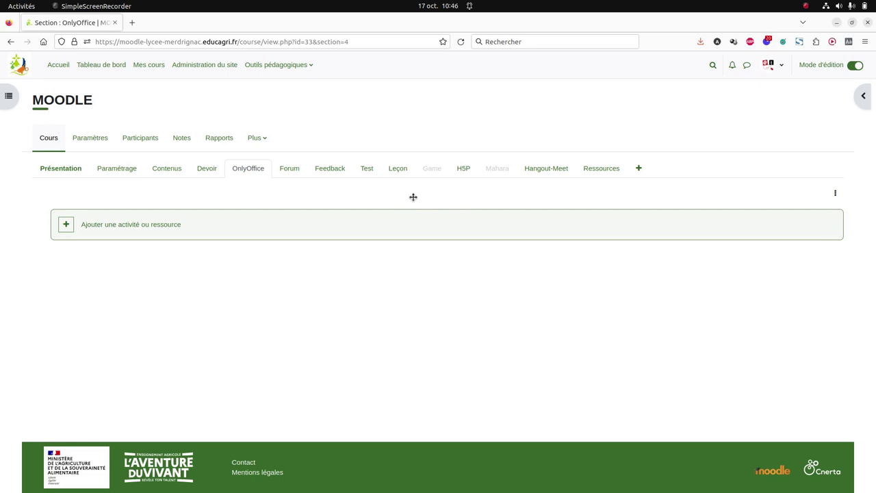
# - Add an ONLYOFFICE document activity named "Doc partagé" to the OnlyOffice section, with a new Document as its file type
pyautogui.click(168, 228)
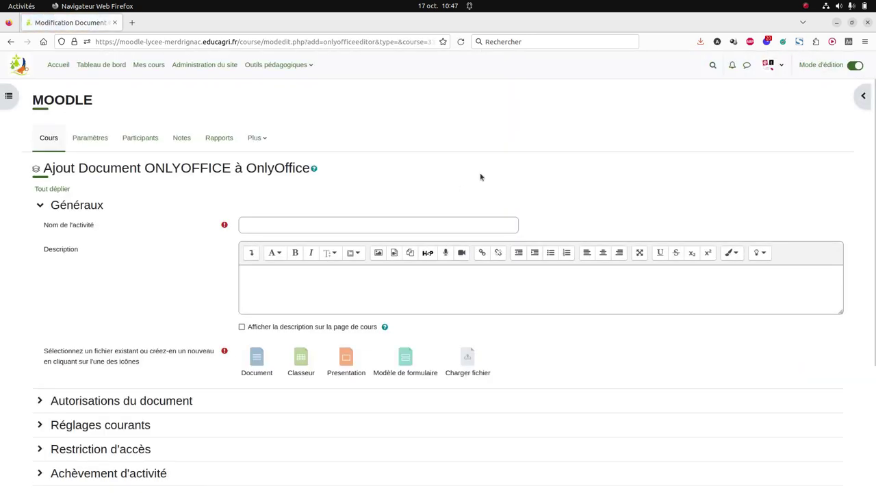
pyautogui.click(281, 223)
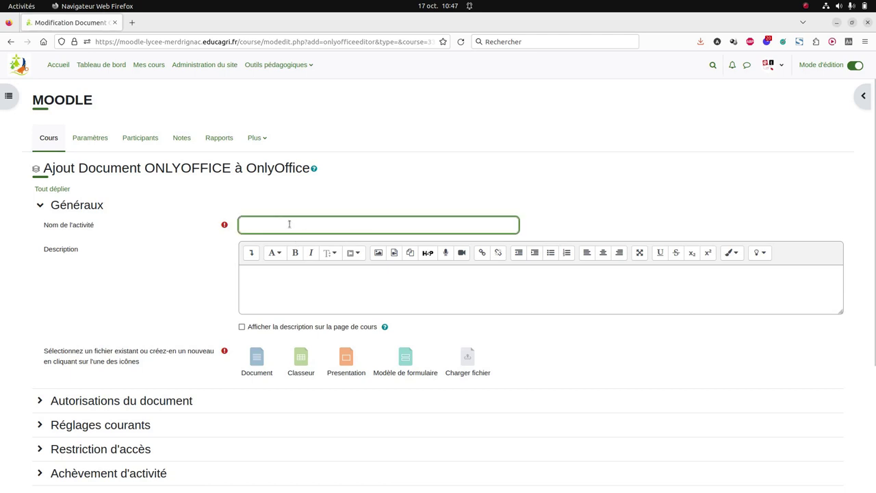
pyautogui.write('Doc partagé')
pyautogui.click(257, 357)
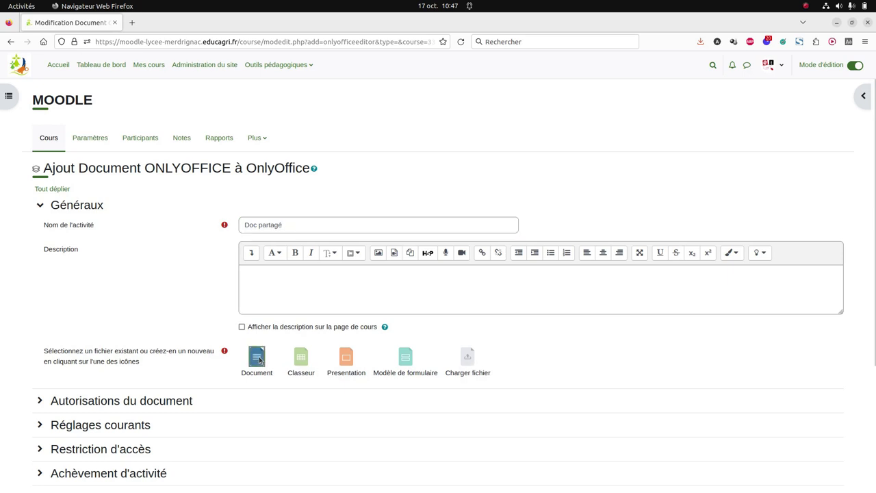
# - Enter the description "Utiliser ce fichier pour rédiger le compte rendu de la visite." and show it on the course page, keeping Document as file type
pyautogui.click(248, 276)
pyautogui.write('Utiliser ce fi')
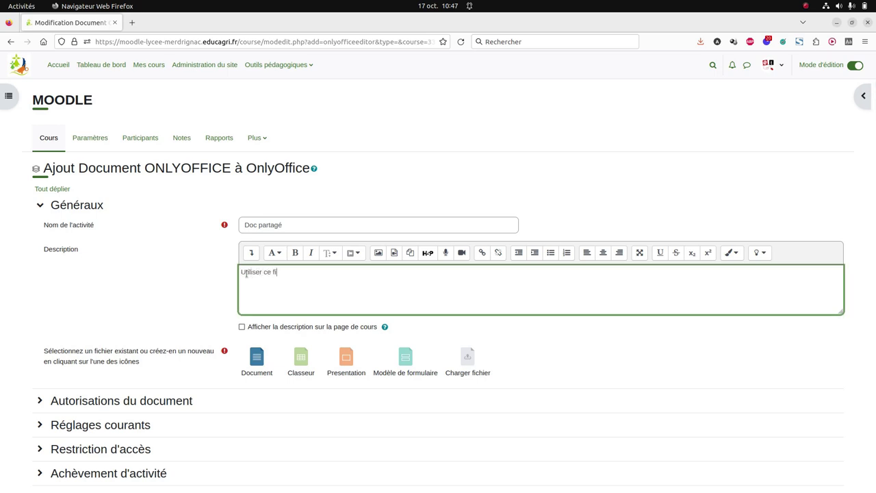
pyautogui.write('chier pour rédiger le compte rendu de la visite.')
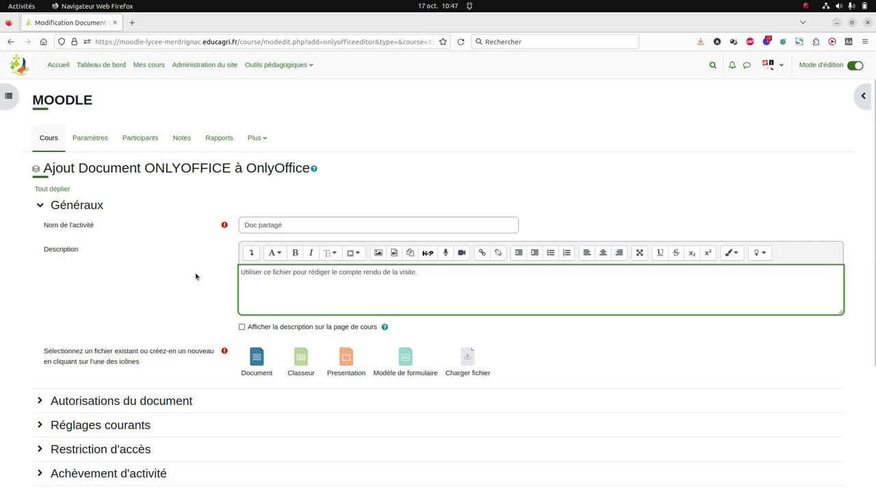
pyautogui.click(241, 326)
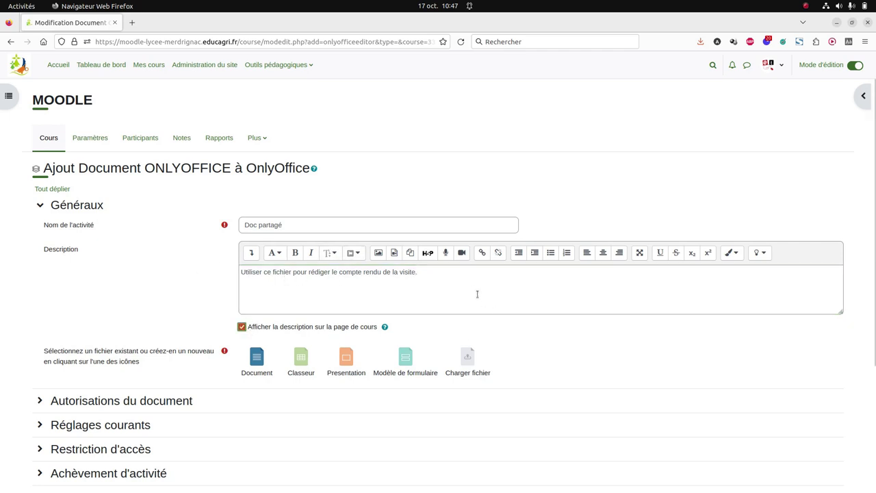
pyautogui.scroll(-3, 481, 294)
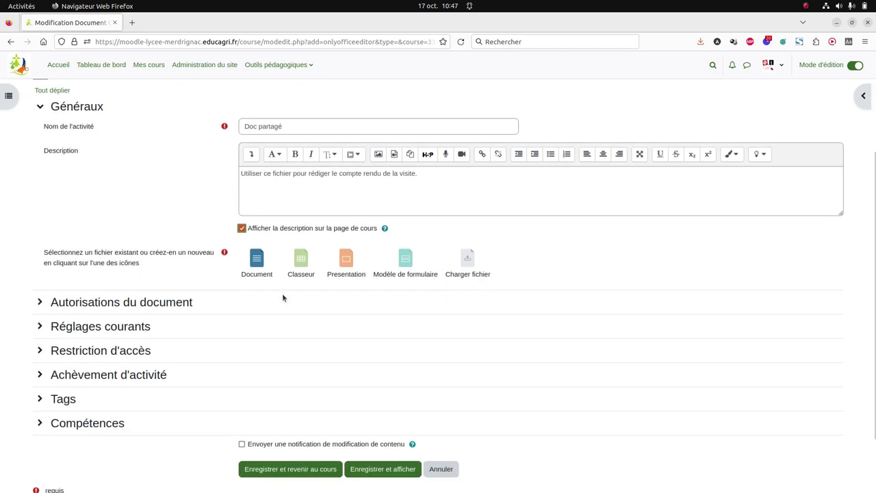
pyautogui.click(257, 277)
# - Examine the document permissions and the common settings of the new activity
pyautogui.scroll(-2, 246, 338)
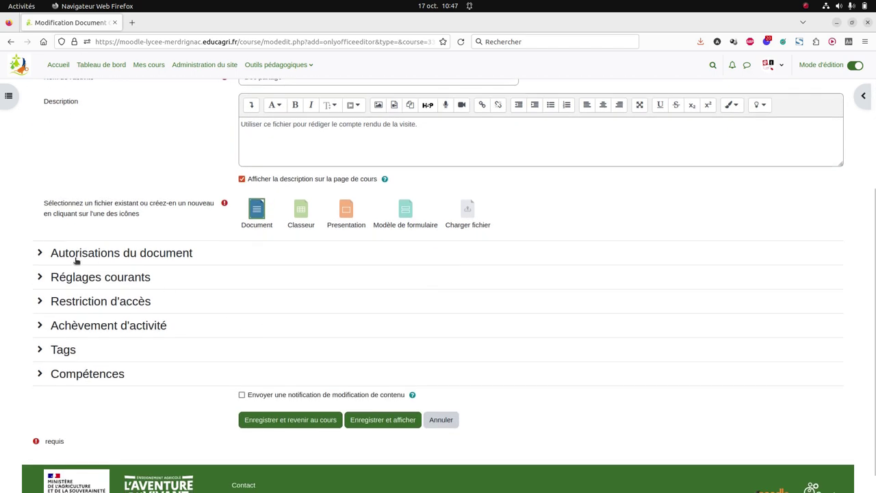
pyautogui.click(39, 253)
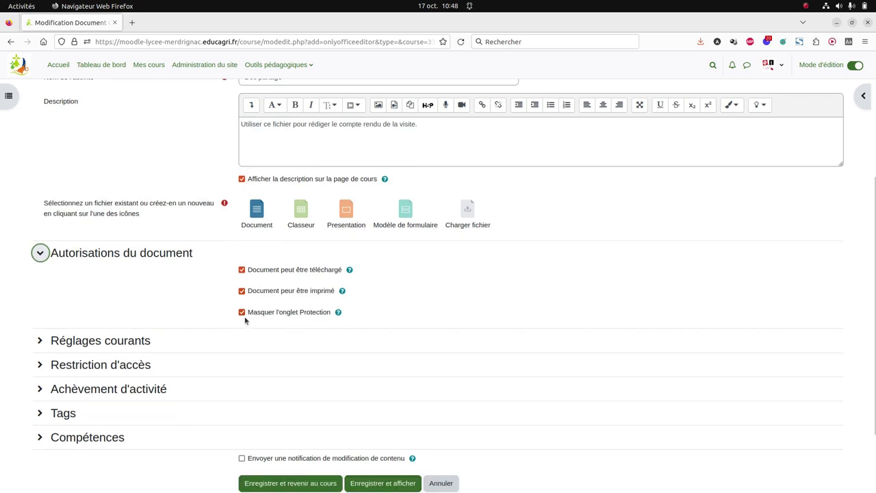
pyautogui.click(54, 340)
pyautogui.scroll(-1, 546, 346)
pyautogui.scroll(-3, 545, 346)
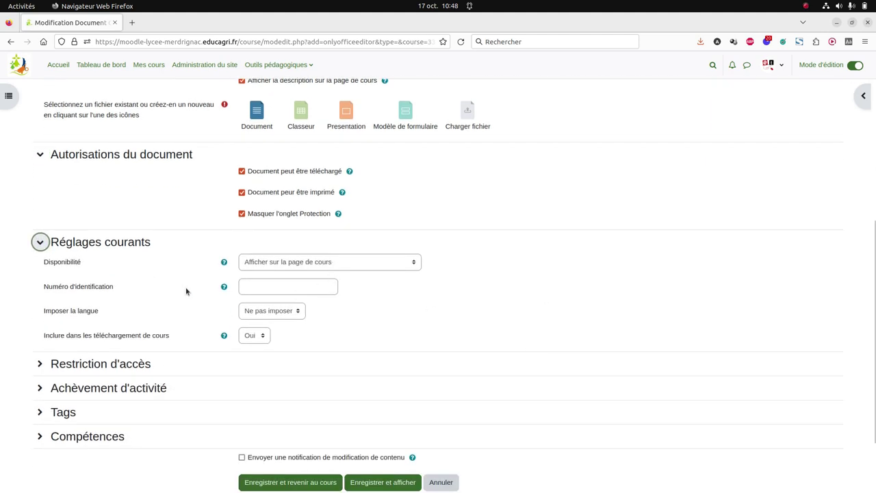
# - Examine the available access restriction types and the activity completion settings without adding a restriction
pyautogui.click(41, 364)
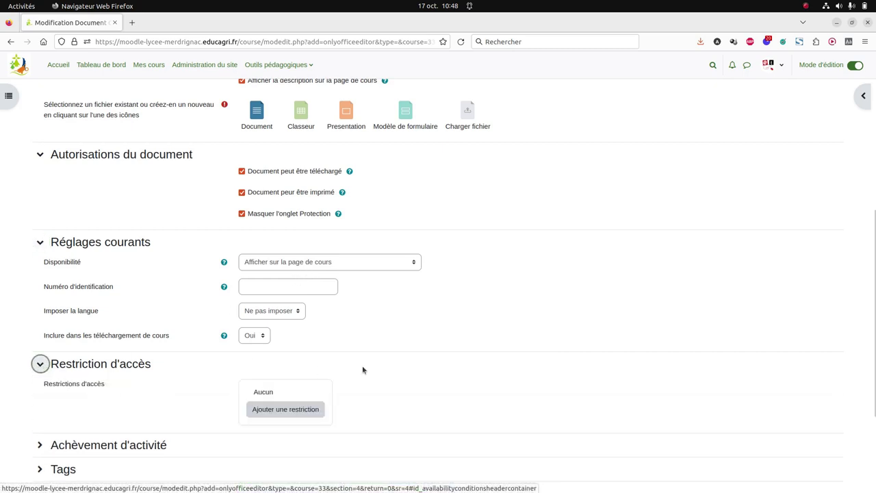
pyautogui.scroll(-3, 424, 367)
pyautogui.click(304, 312)
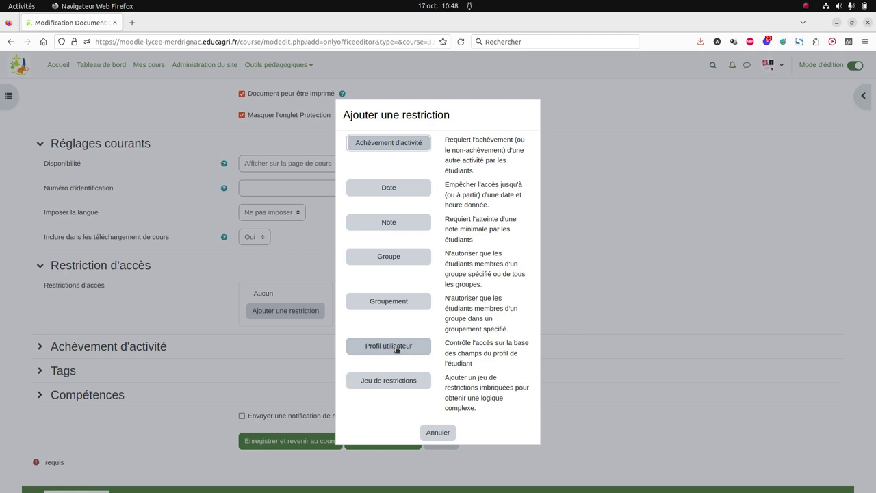
pyautogui.click(438, 433)
pyautogui.click(39, 346)
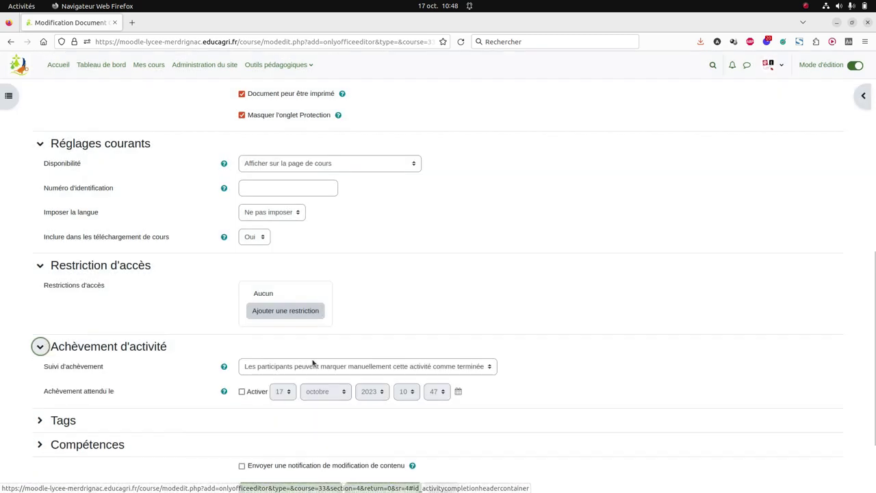
pyautogui.scroll(-3, 370, 357)
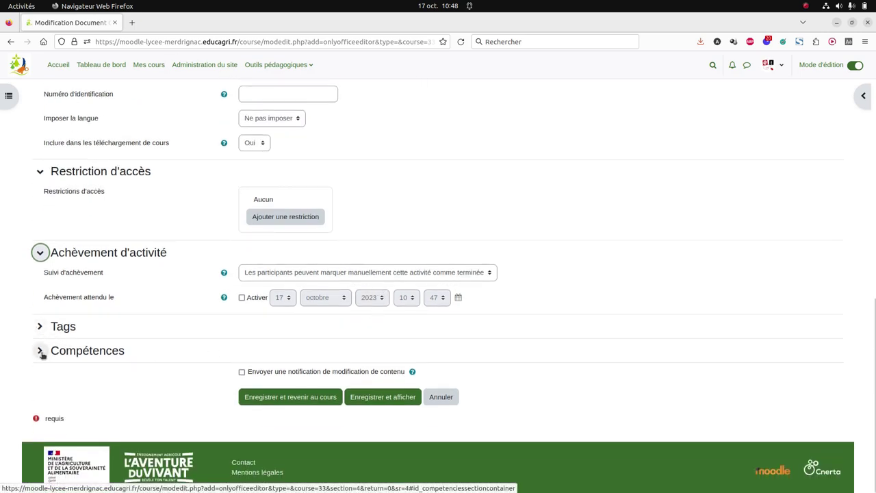
# - Save the activity, return to the course, and open Doc partagé in full-screen mode
pyautogui.scroll(8, 315, 205)
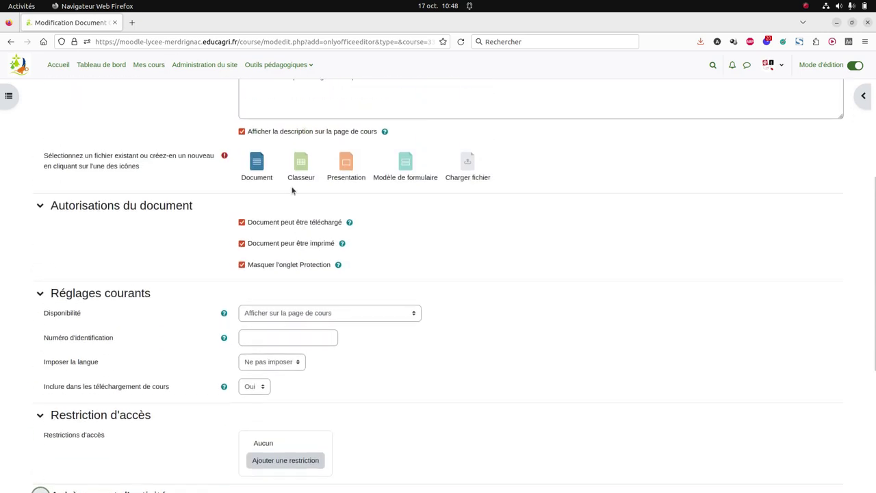
pyautogui.scroll(-6, 477, 301)
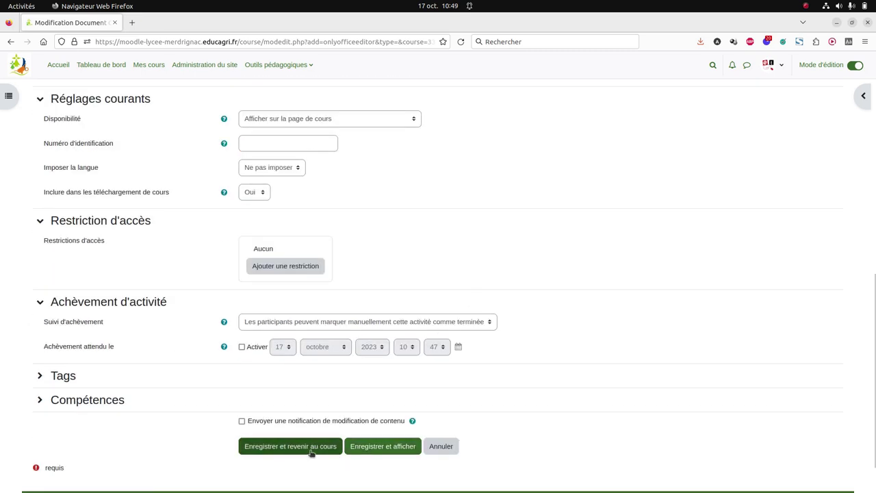
pyautogui.click(310, 449)
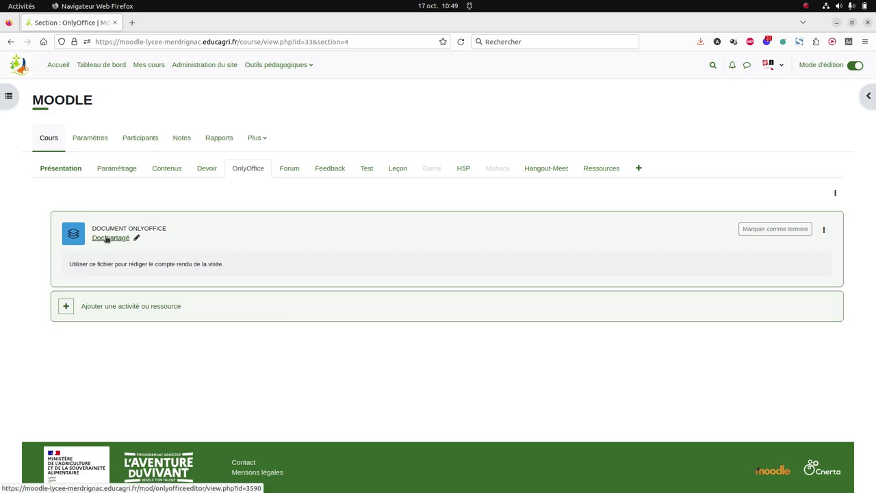
pyautogui.click(74, 232)
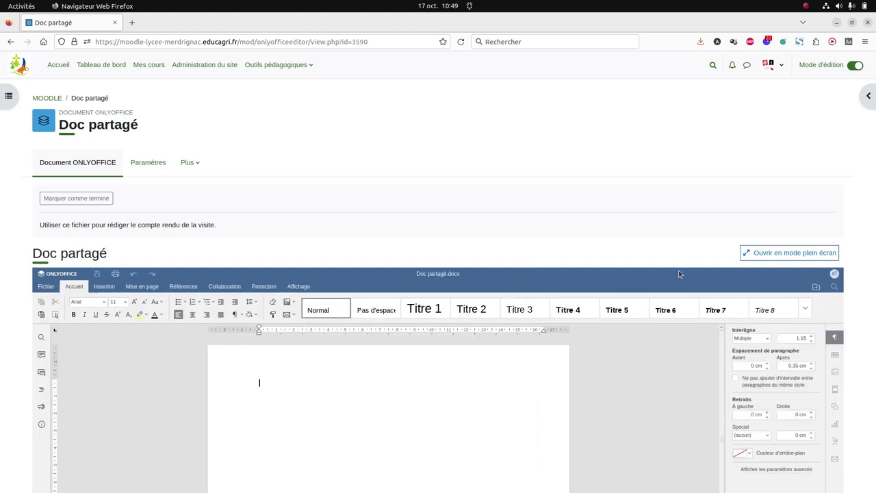
pyautogui.click(765, 254)
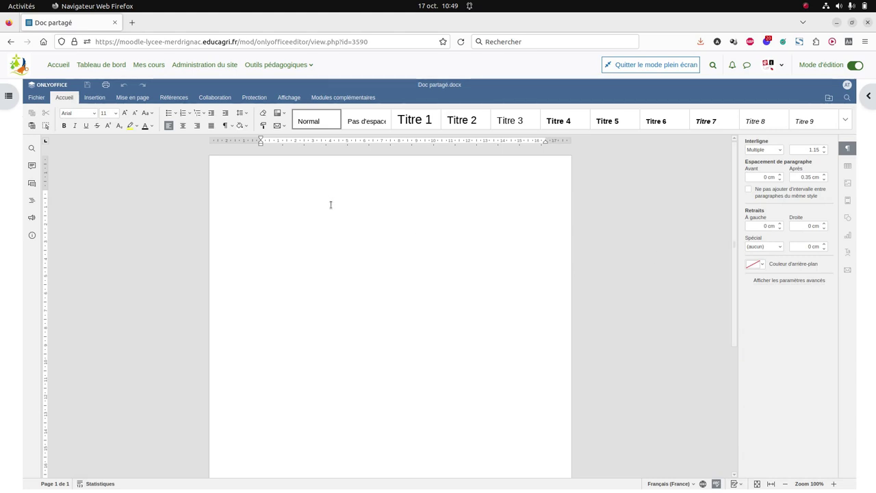
# - Write "Modification du fichier" at the start of the document and apply the Titre 1 style to it
pyautogui.write('Mod')
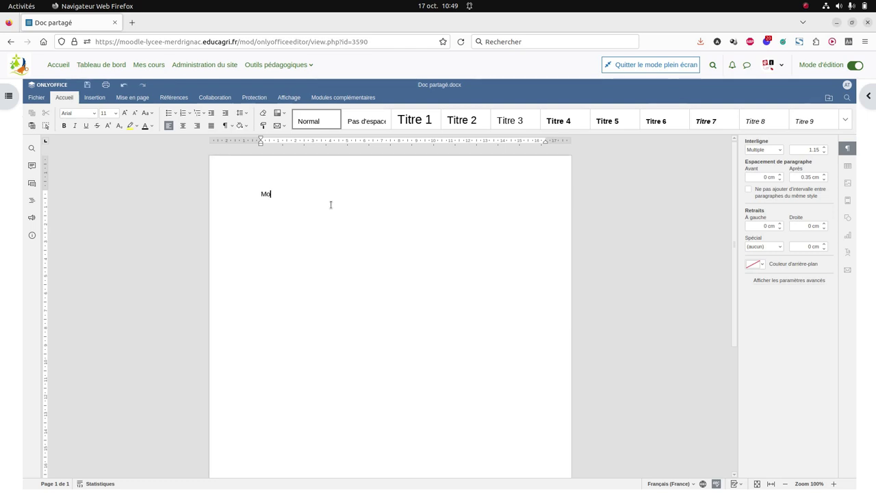
pyautogui.write('ifiacation')
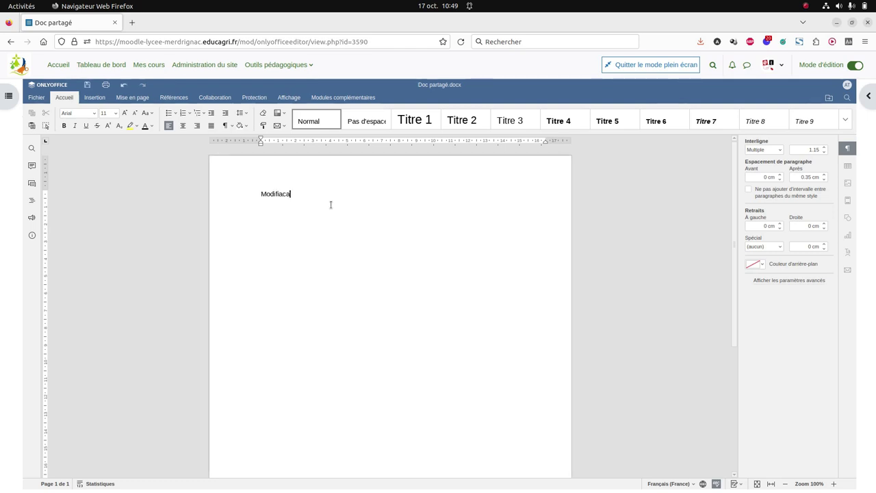
pyautogui.press('BackSpace')
pyautogui.press('BackSpace')
pyautogui.press('BackSpace')
pyautogui.press('BackSpace')
pyautogui.press('BackSpace')
pyautogui.press('BackSpace')
pyautogui.press('BackSpace')
pyautogui.press('BackSpace')
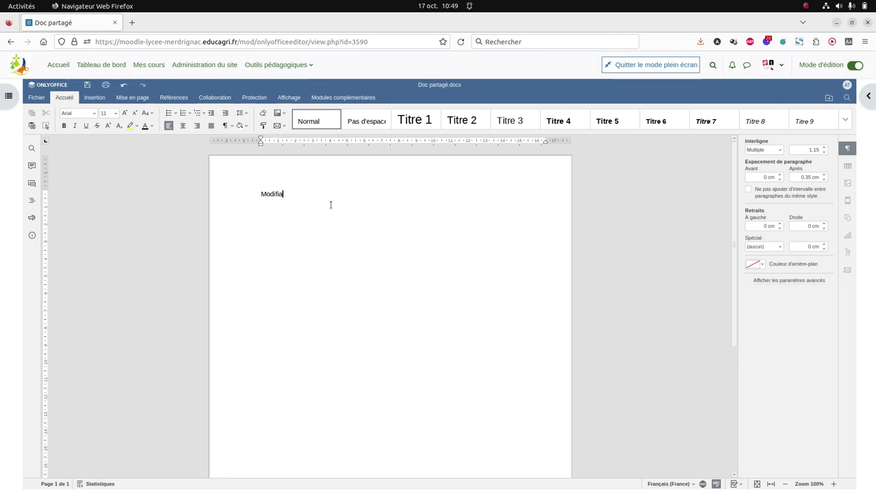
pyautogui.write('ication du fi')
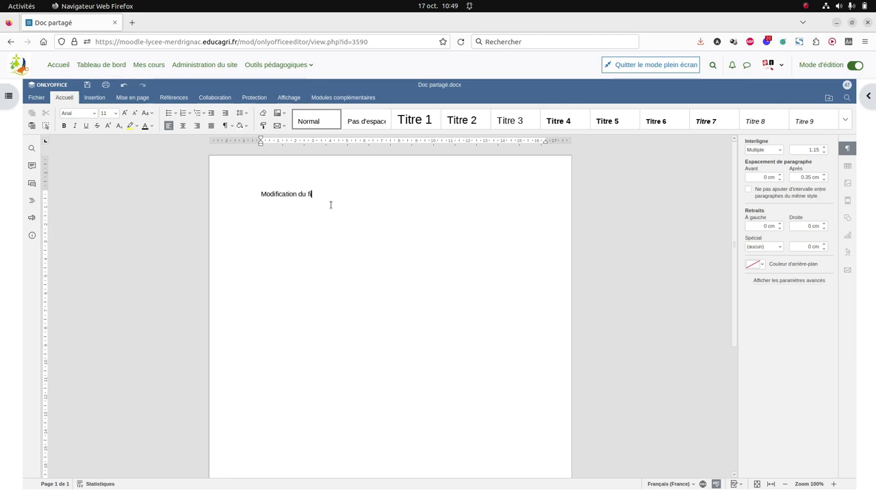
pyautogui.write('chier')
pyautogui.click(404, 123)
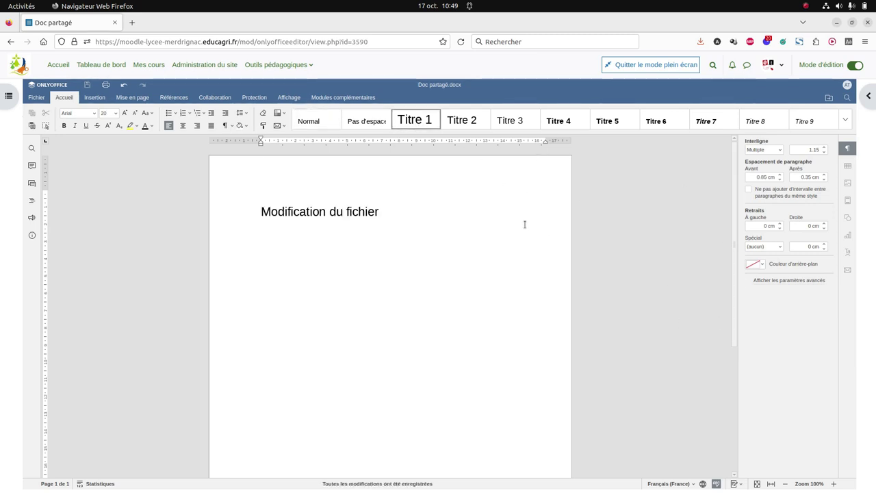
# - Set change tracking in the document to "ON pour moi"
pyautogui.click(217, 98)
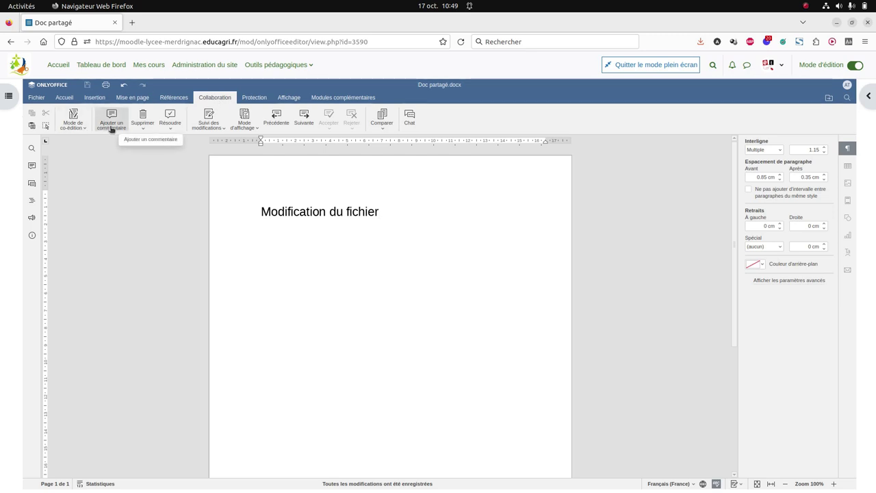
pyautogui.click(210, 126)
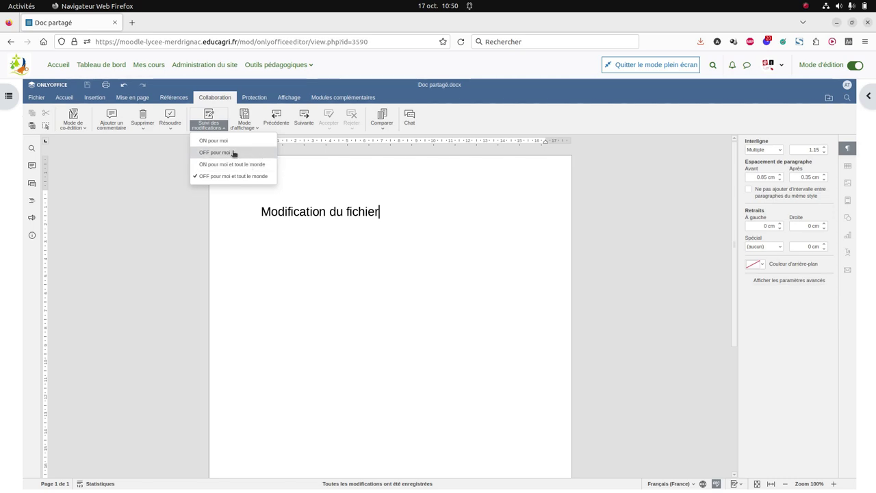
pyautogui.click(224, 141)
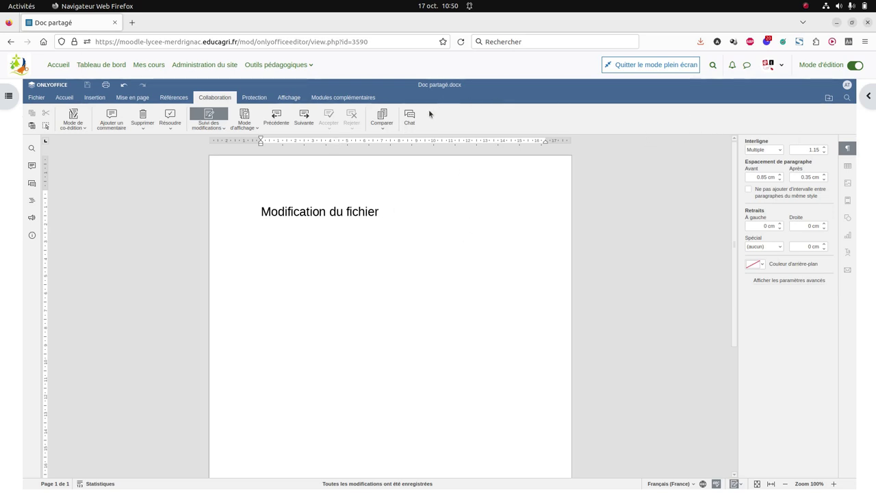
# - Switch to the student's private browsing window, reload the OnlyOffice section, and open Doc partagé in full-screen mode
pyautogui.doubleClick(299, 26)
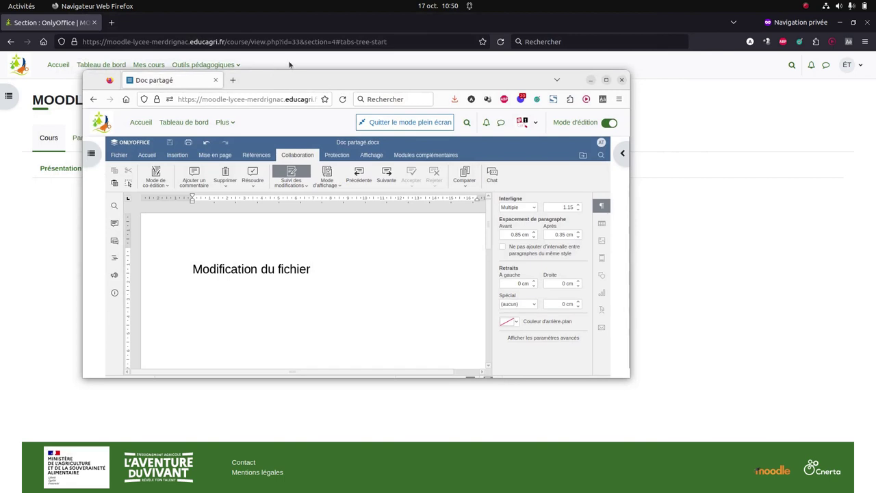
pyautogui.click(711, 106)
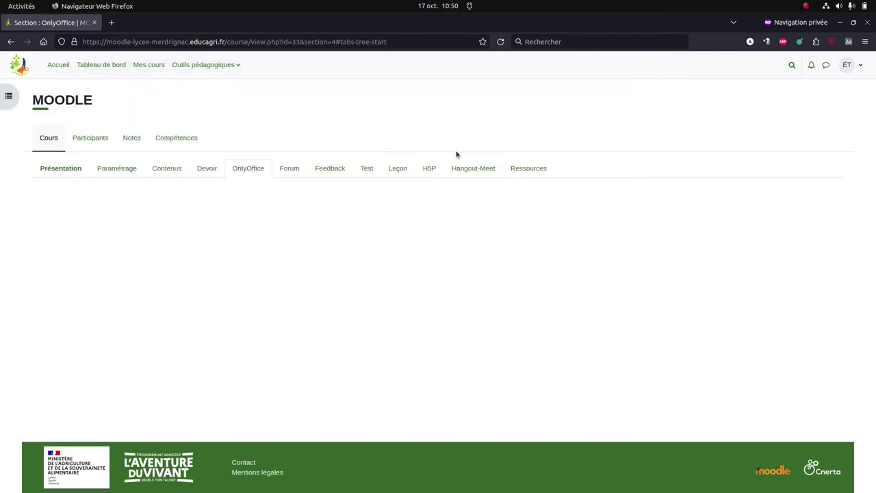
pyautogui.click(501, 42)
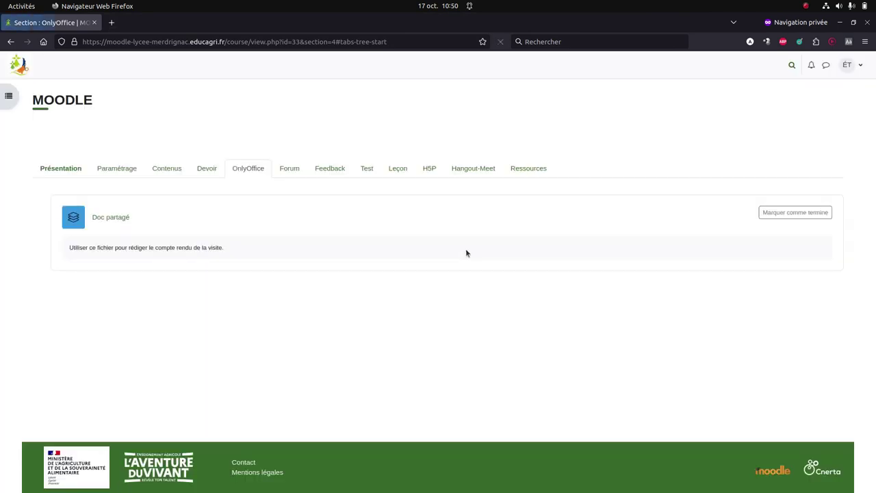
pyautogui.click(113, 217)
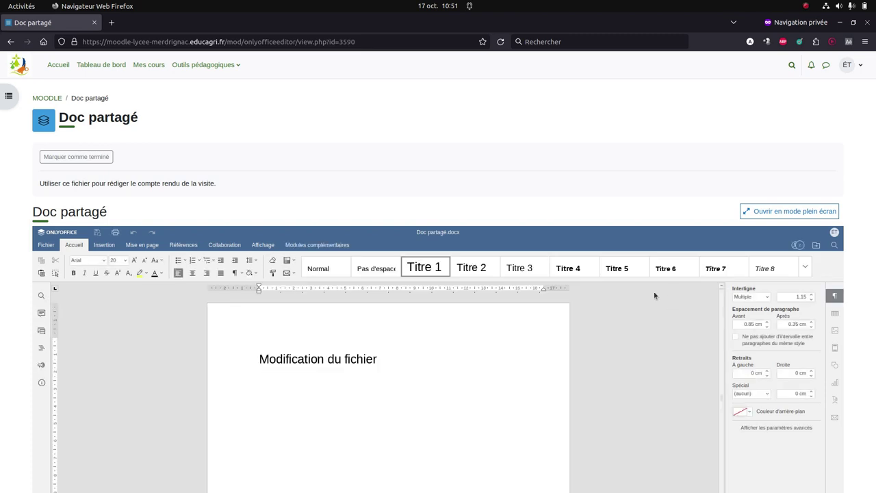
pyautogui.click(763, 213)
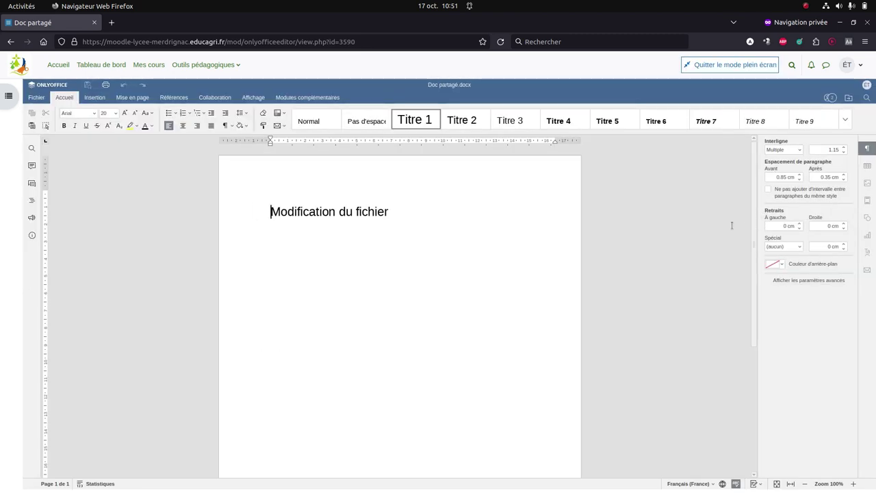
# - Check which change tracking options the student account has in the shared document
pyautogui.click(215, 97)
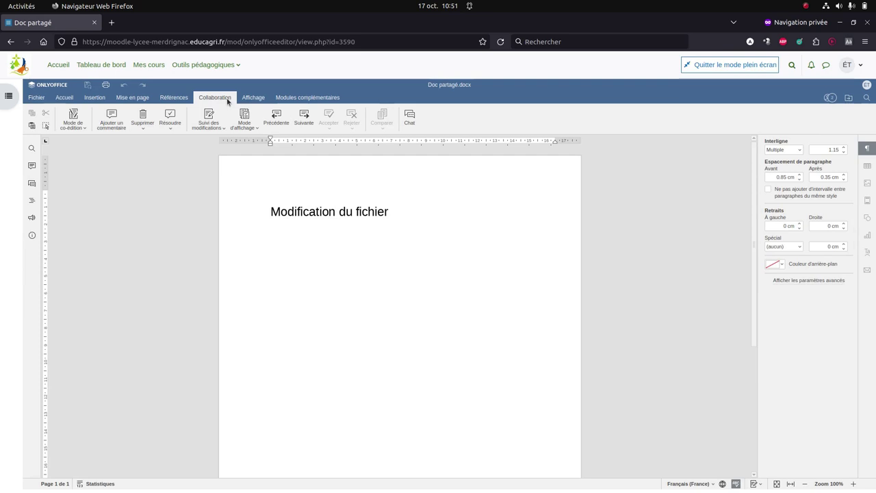
pyautogui.click(224, 128)
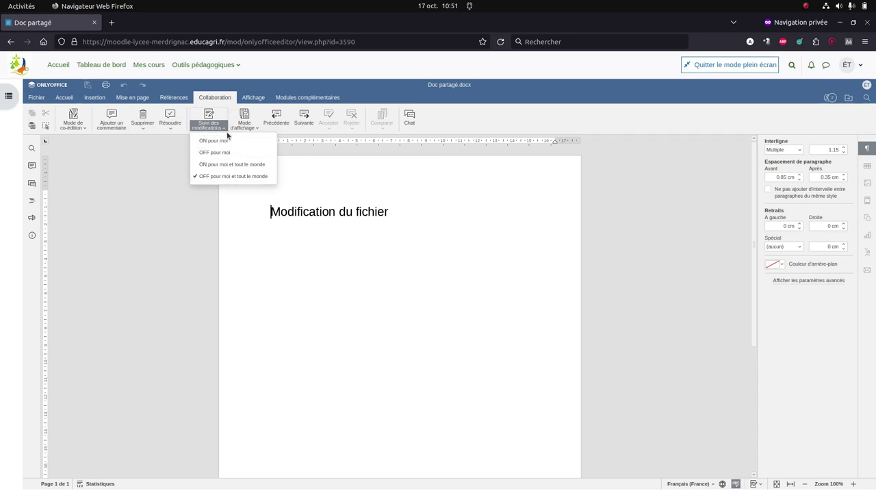
pyautogui.click(437, 186)
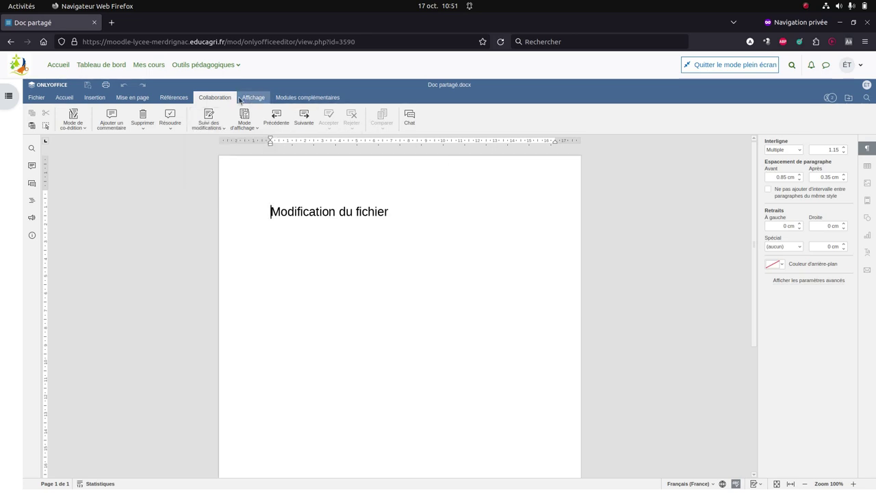
# - Add the line "Premier chapitre" below the heading "Modification du fichier" in the student's shared document
pyautogui.click(436, 218)
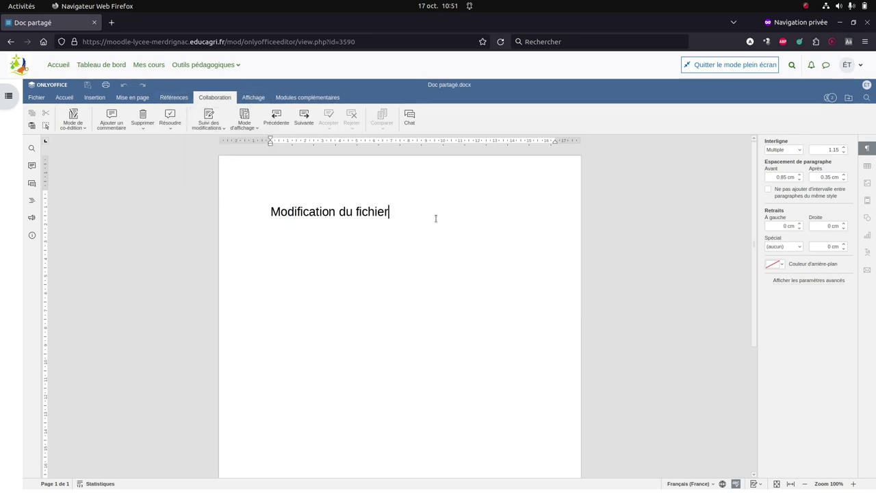
pyautogui.press('Return')
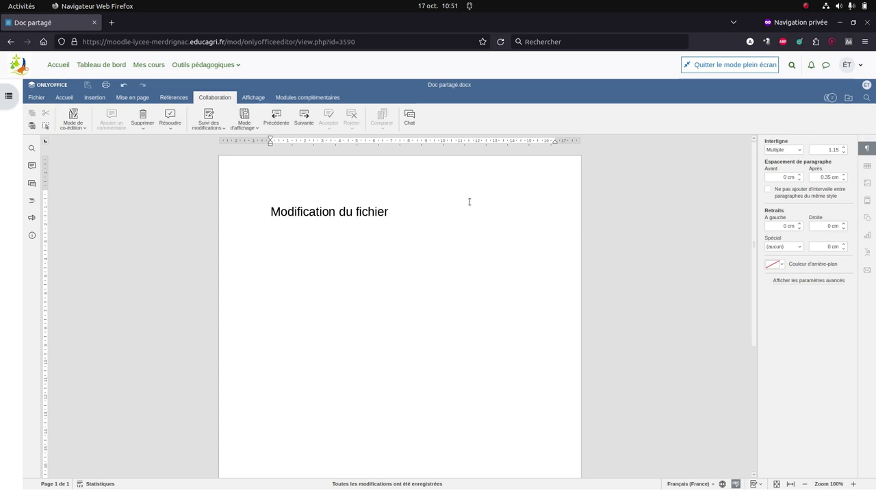
pyautogui.write('Premier chapitre')
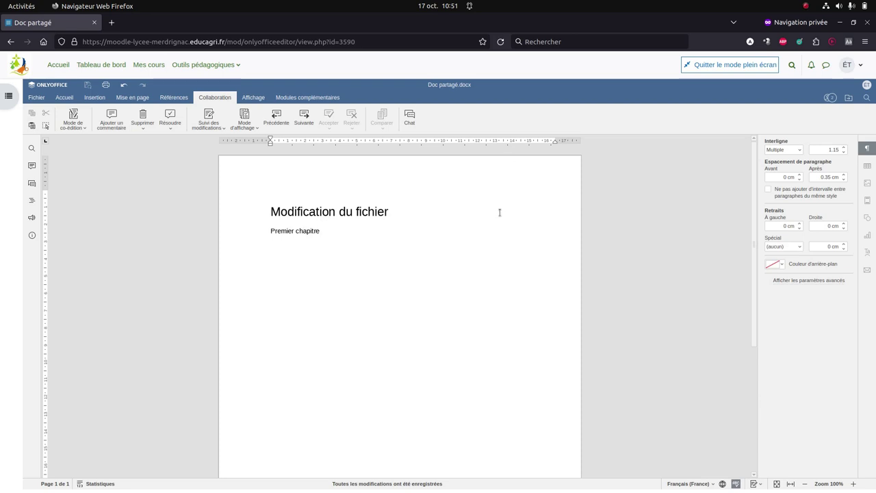
# - Check the connected co-editors and the co-editing modes offered to the student in the shared document
pyautogui.moveTo(831, 97)
pyautogui.click(81, 127)
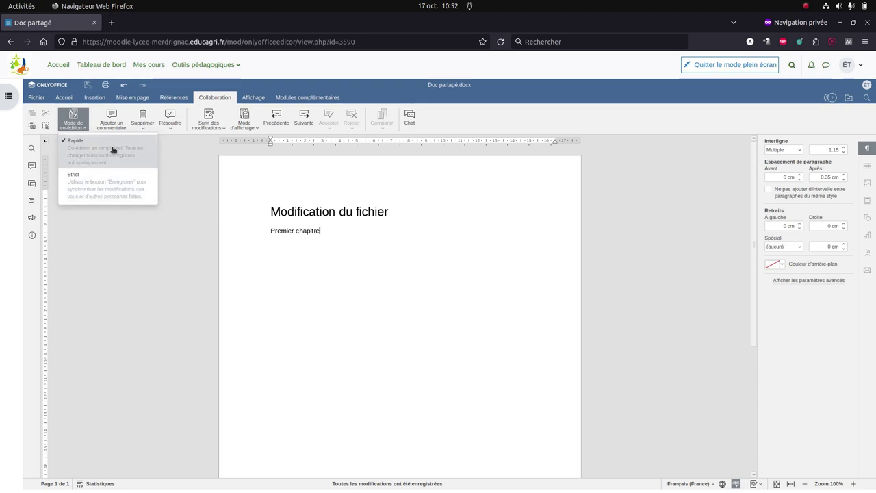
pyautogui.click(344, 222)
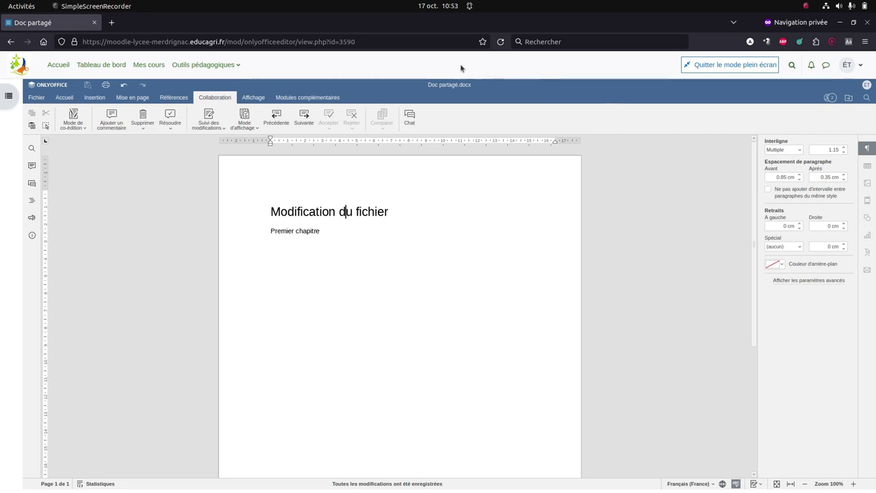
# - Switch to the teacher's Doc partagé window, maximize it, and check the student's edits and cursor
pyautogui.click(11, 26)
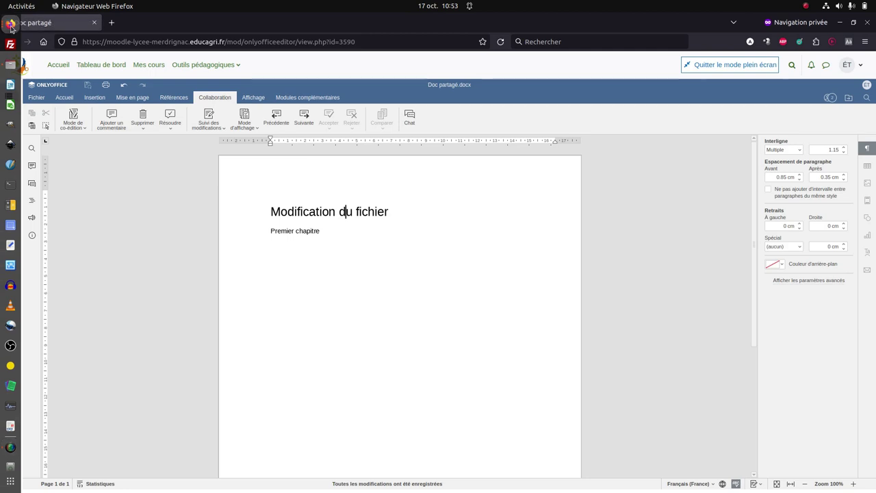
pyautogui.click(11, 26)
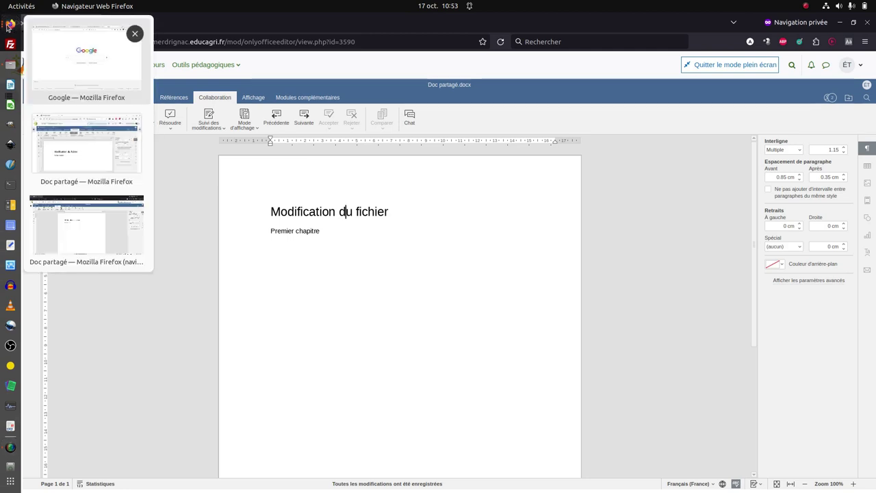
pyautogui.click(66, 163)
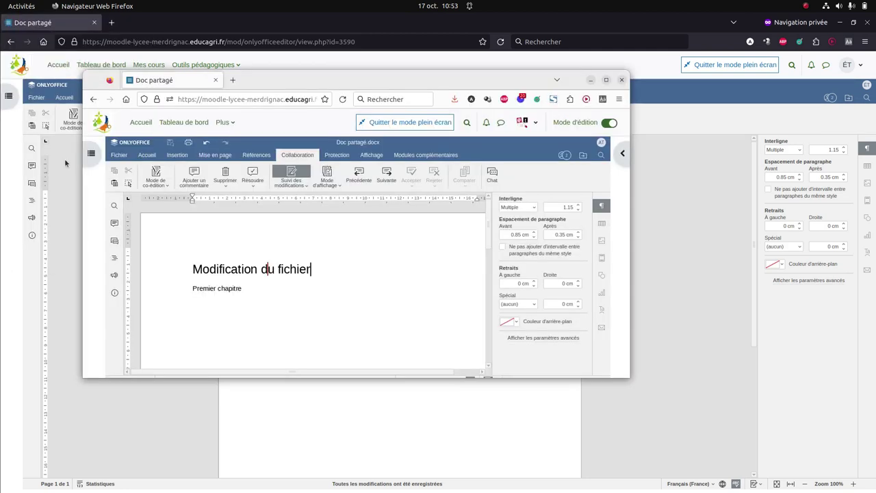
pyautogui.click(607, 81)
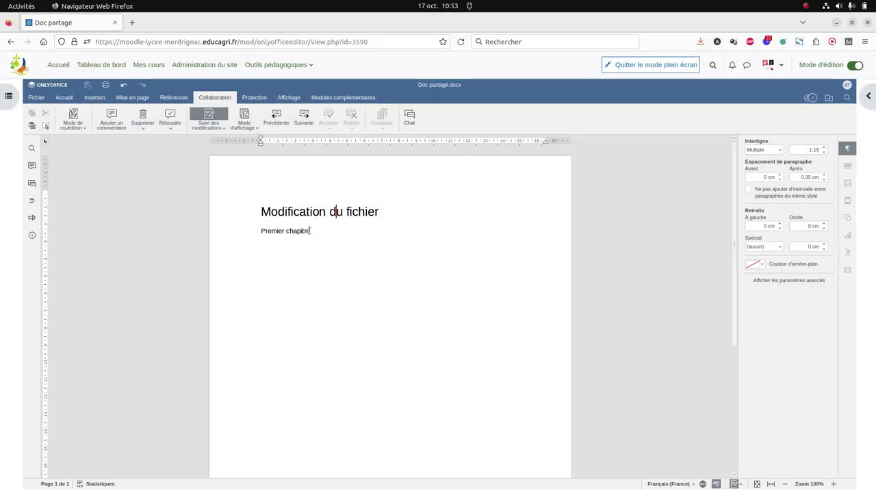
pyautogui.moveTo(338, 221)
# - Examine the shared document's advanced collaboration settings and its available download formats
pyautogui.click(36, 97)
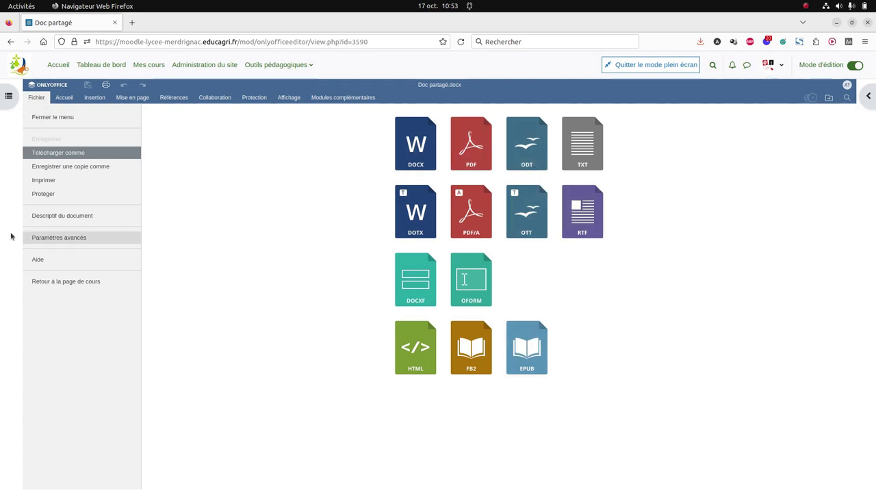
pyautogui.click(55, 195)
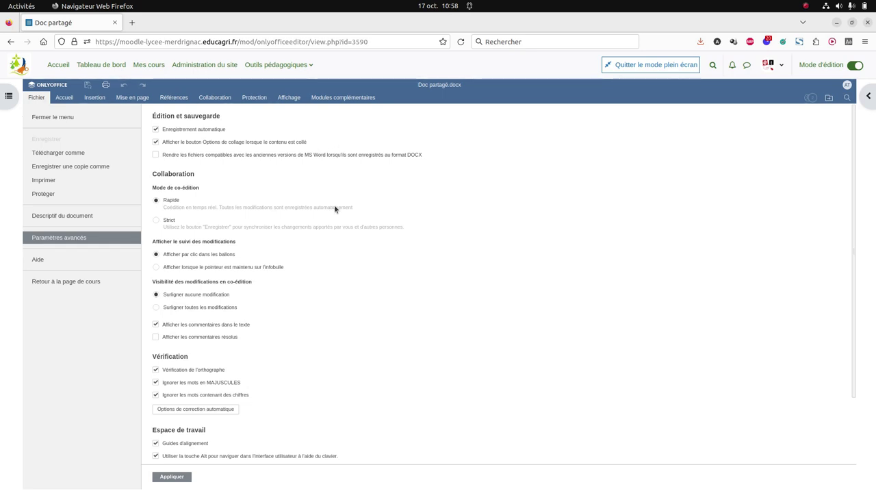
pyautogui.click(59, 152)
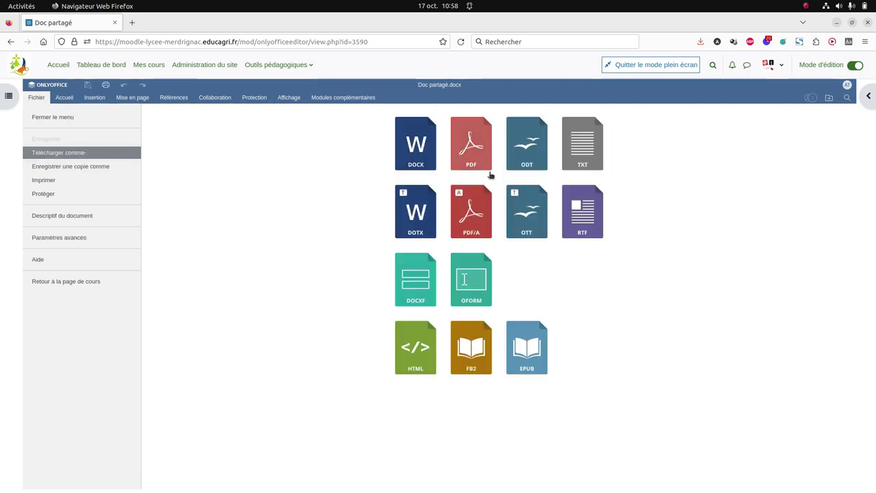
# - Leave the shared document for the course page in both the teacher's window and the student's private window
pyautogui.click(829, 99)
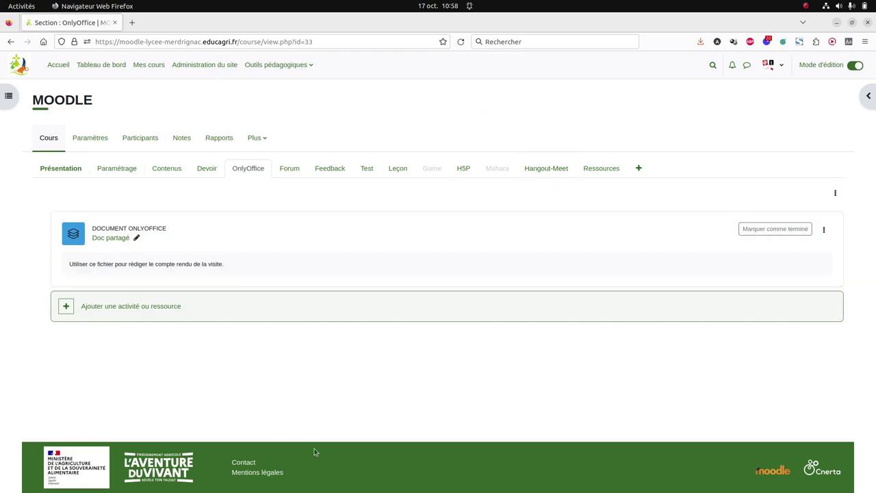
pyautogui.moveTo(2, 148)
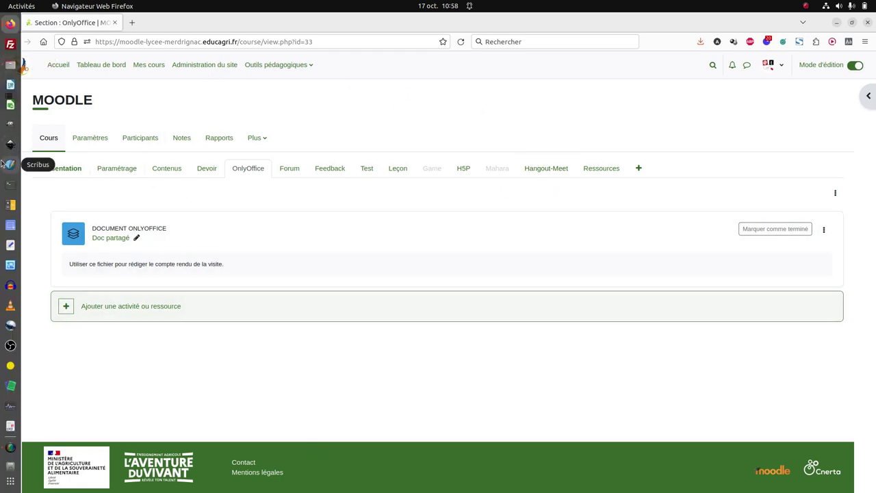
pyautogui.click(10, 23)
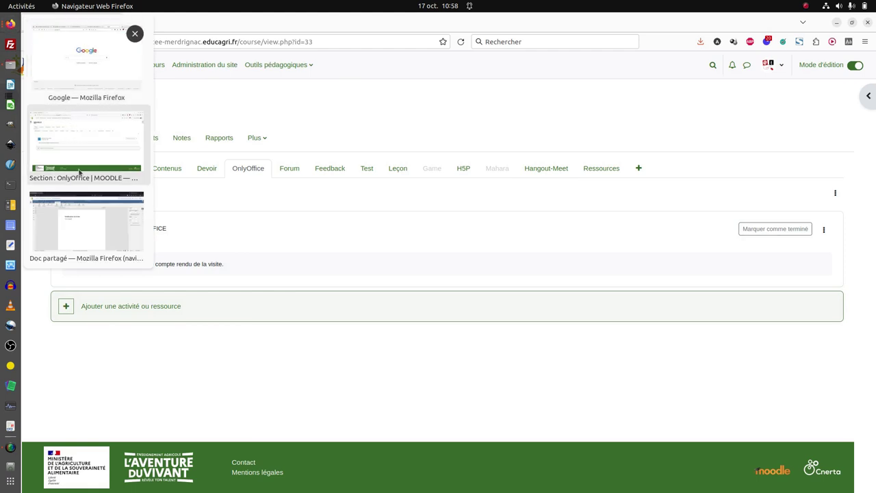
pyautogui.click(80, 199)
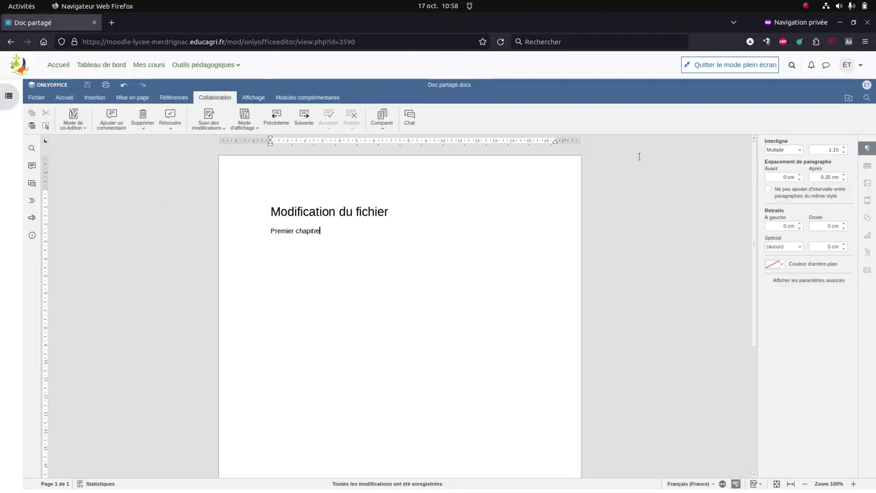
pyautogui.click(848, 98)
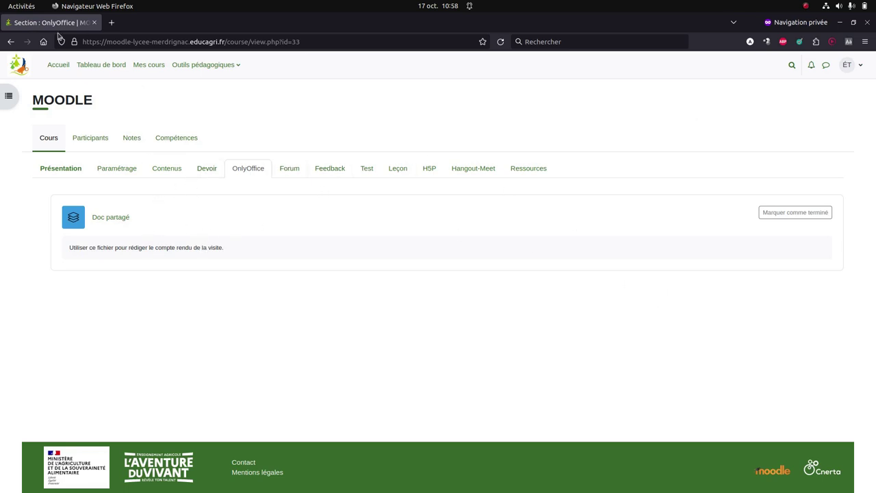
# - Switch back to the teacher's window and start a new Document ONLYOFFICE activity named "TD Comptoir"
pyautogui.click(11, 25)
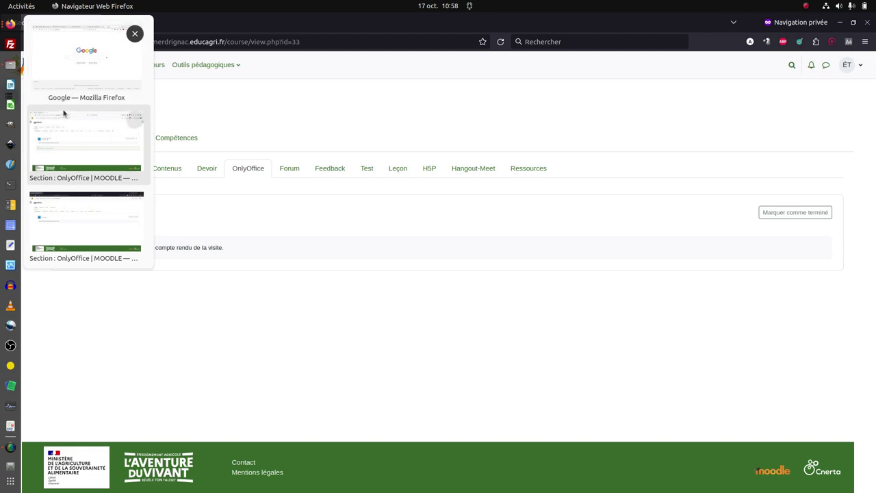
pyautogui.click(95, 137)
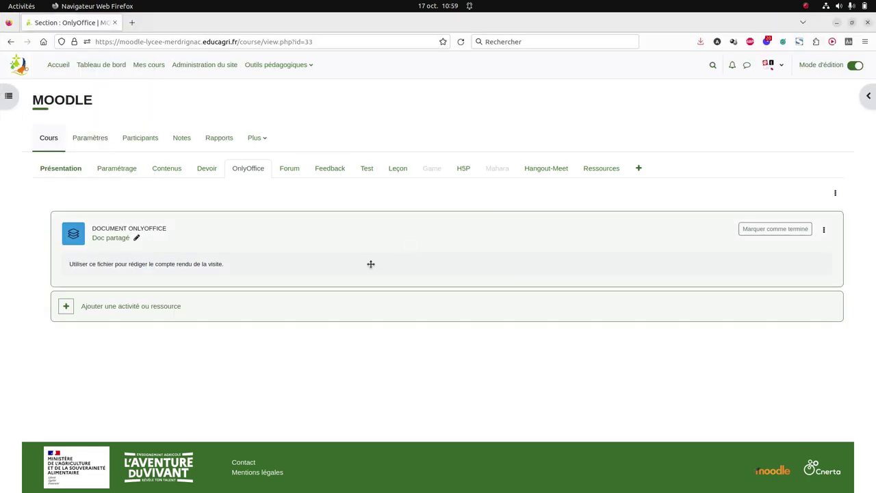
pyautogui.click(163, 307)
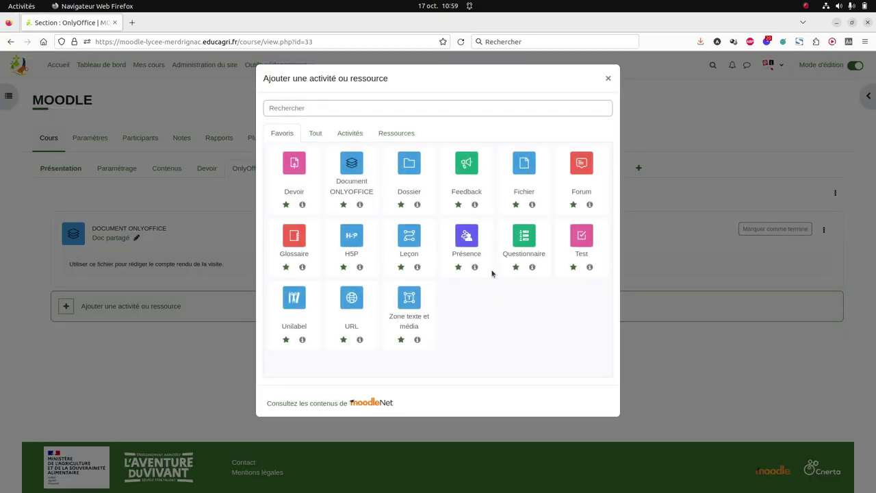
pyautogui.click(352, 164)
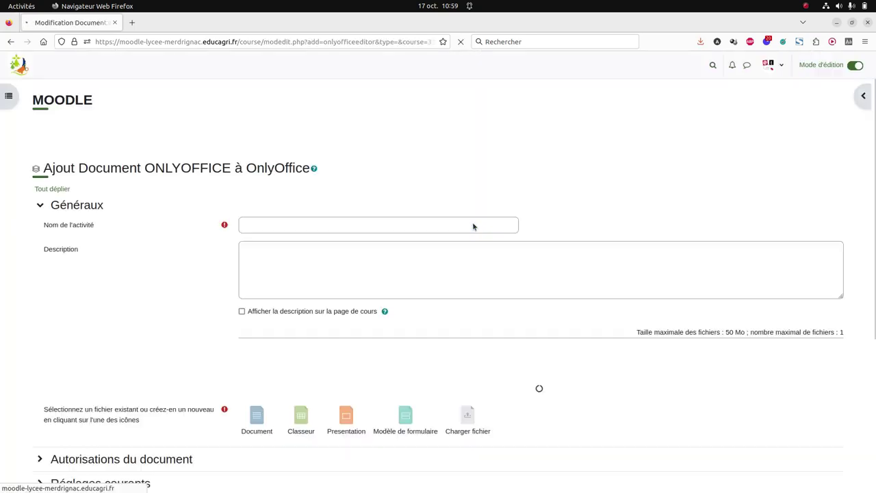
pyautogui.click(262, 221)
pyautogui.write('TD Comptoir')
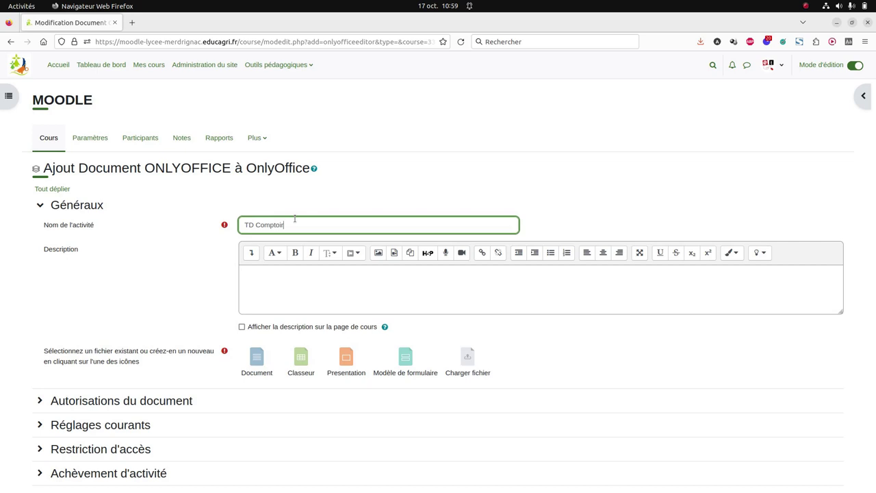
# - Choose to upload an existing file for the activity and add TD_comptoir.xlsx from the TP folder
pyautogui.scroll(-3, 324, 296)
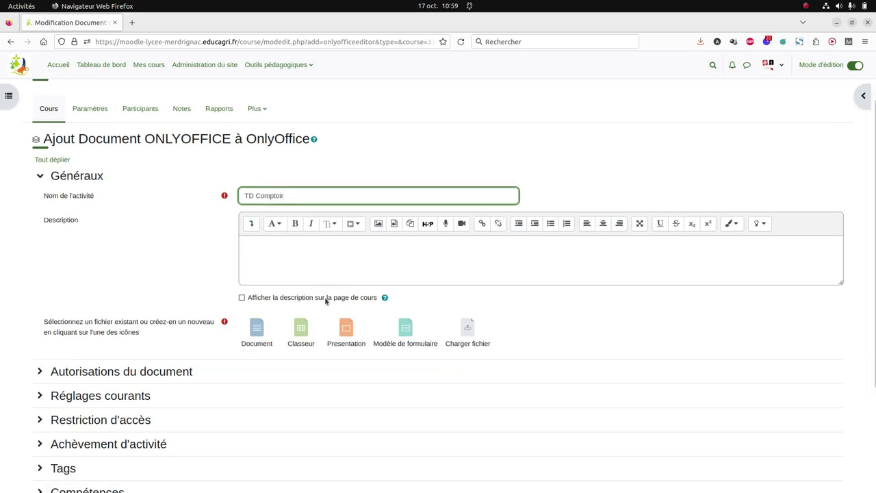
pyautogui.click(470, 268)
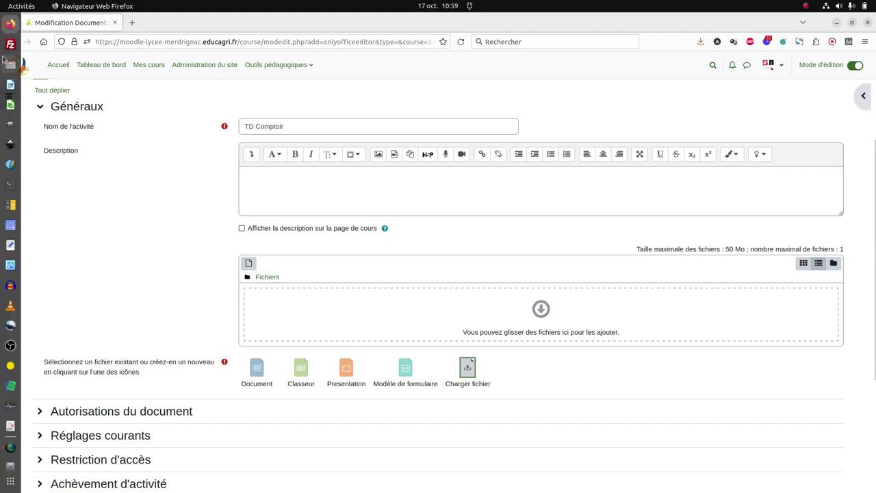
pyautogui.click(11, 65)
pyautogui.moveTo(430, 74); pyautogui.dragTo(691, 78)
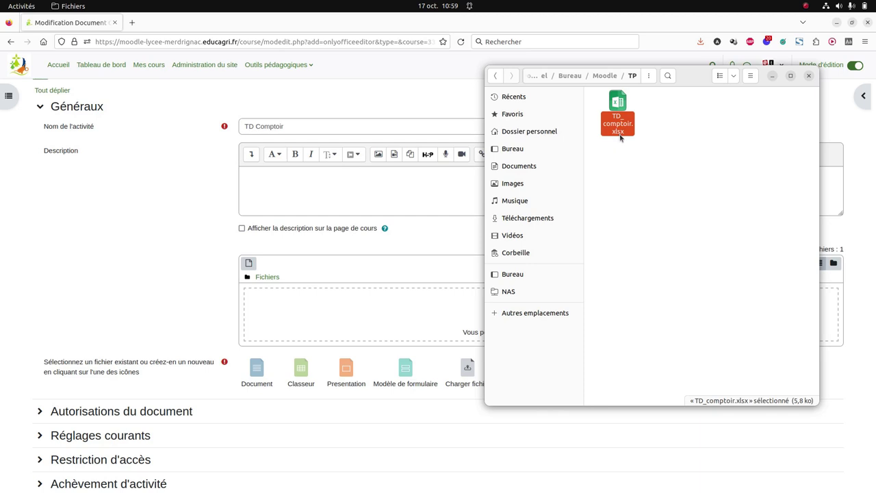
pyautogui.moveTo(619, 129); pyautogui.dragTo(362, 308)
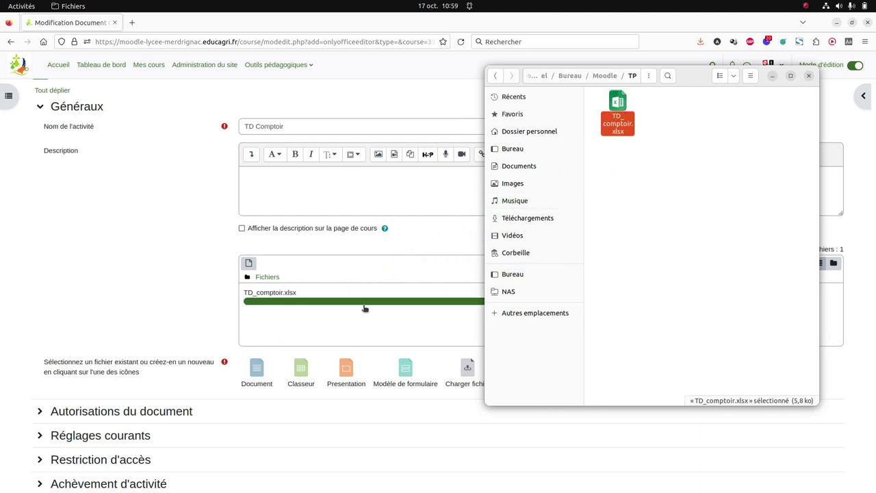
pyautogui.click(183, 292)
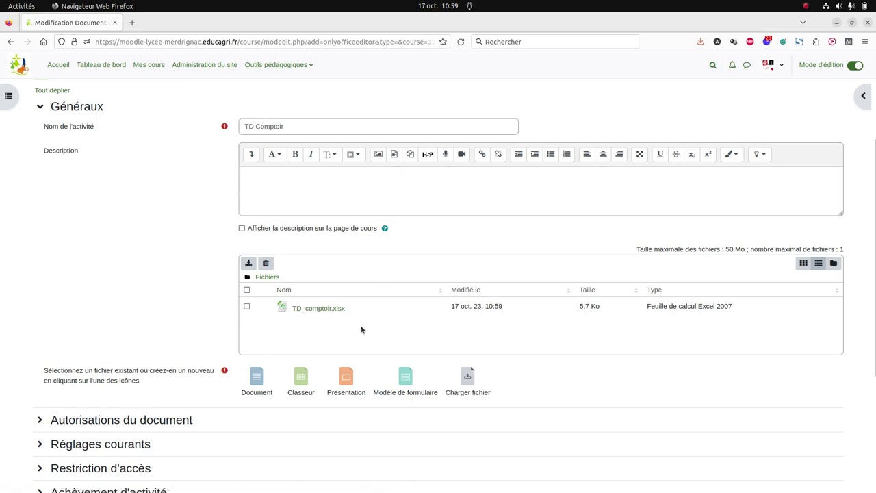
# - Review the document permissions and common settings of TD Comptoir, and save and display the activity
pyautogui.scroll(-3, 234, 345)
pyautogui.click(39, 271)
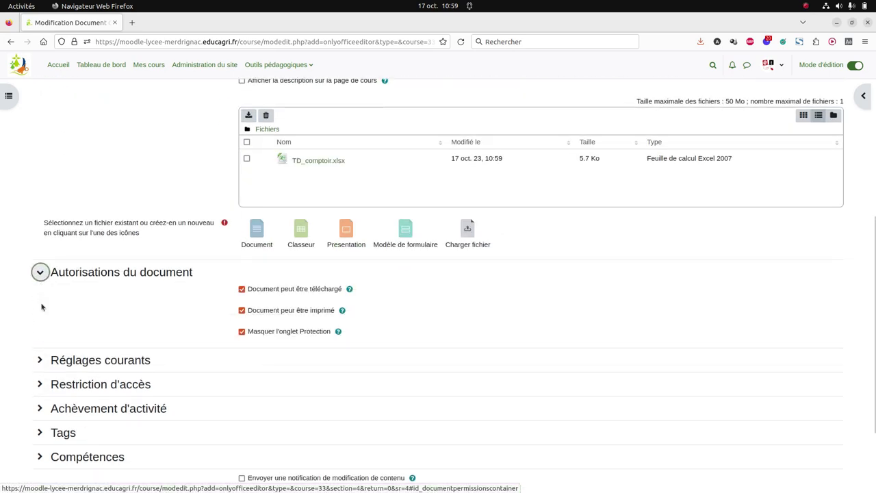
pyautogui.click(39, 359)
pyautogui.scroll(-5, 43, 328)
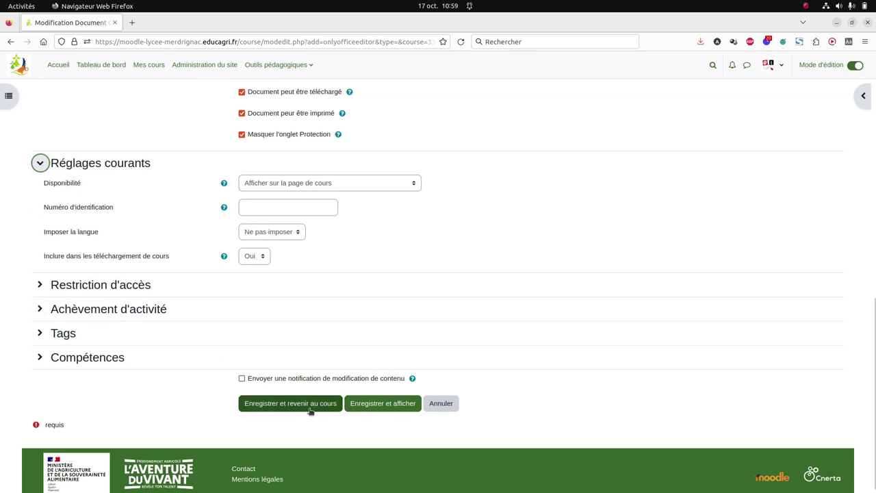
pyautogui.click(368, 407)
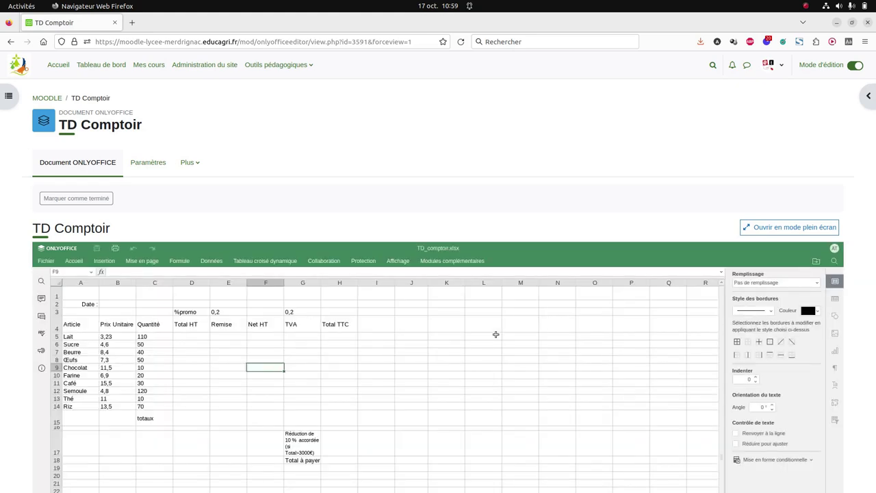
# - Calculate the Total HT for Lait in cell D5 with the formula =B5*C5
pyautogui.click(196, 339)
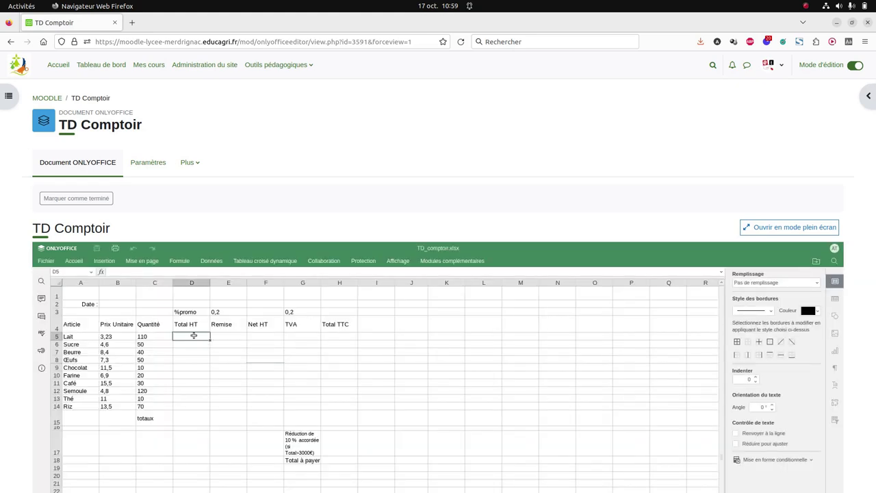
pyautogui.write('=')
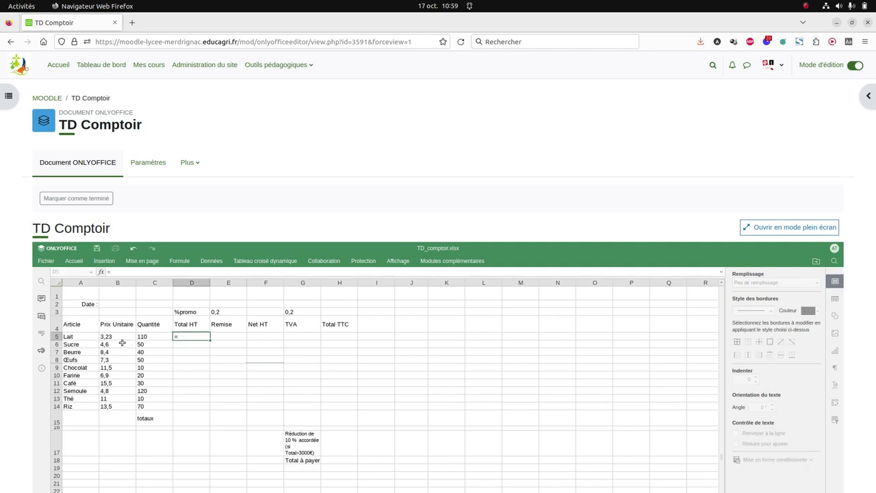
pyautogui.click(116, 337)
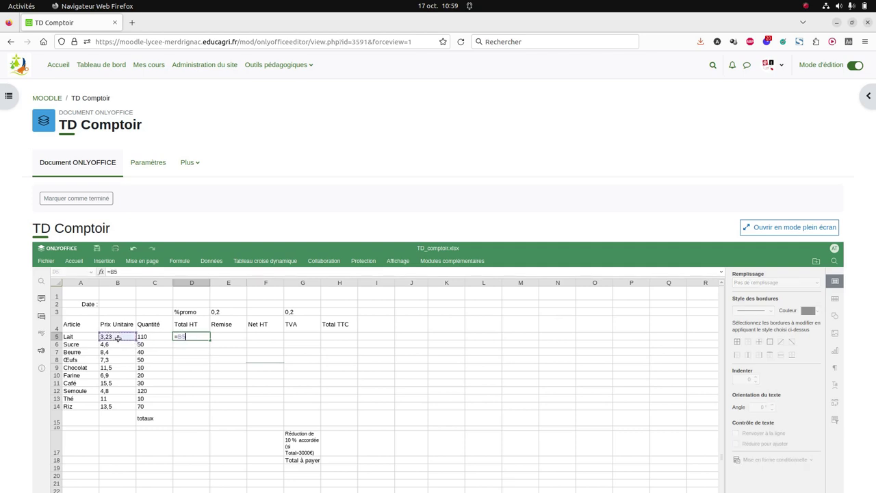
pyautogui.write('*')
pyautogui.click(145, 338)
pyautogui.press('Return')
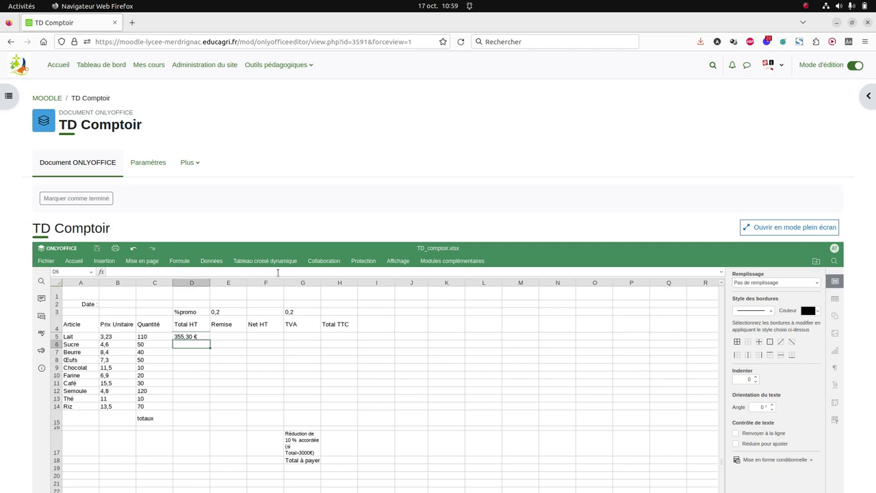
# - Examine the workbook's collaboration and display options, and return to the course page
pyautogui.click(321, 265)
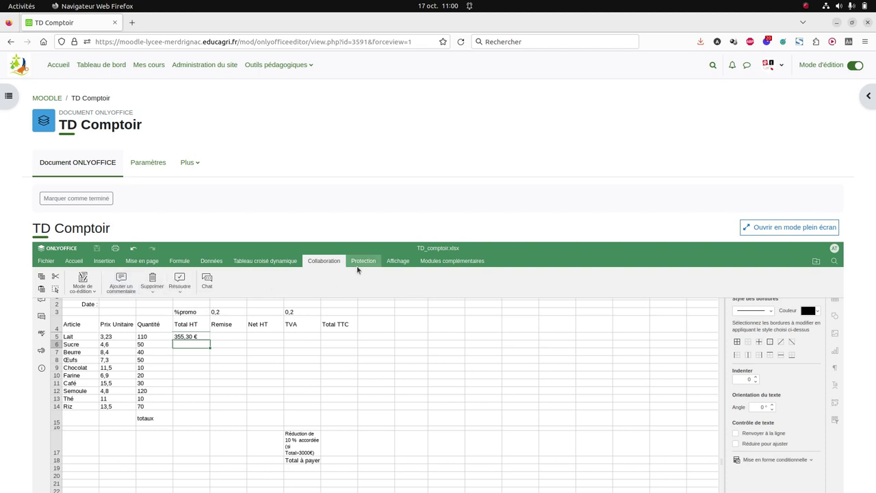
pyautogui.click(397, 263)
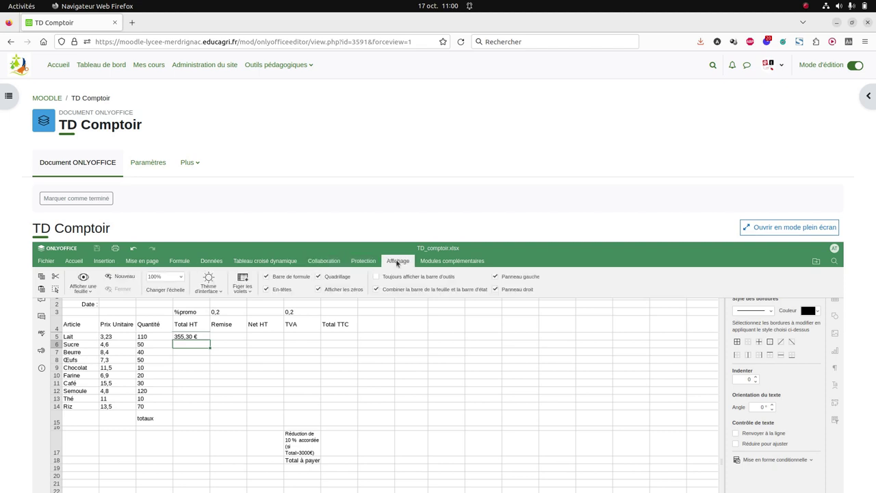
pyautogui.click(324, 262)
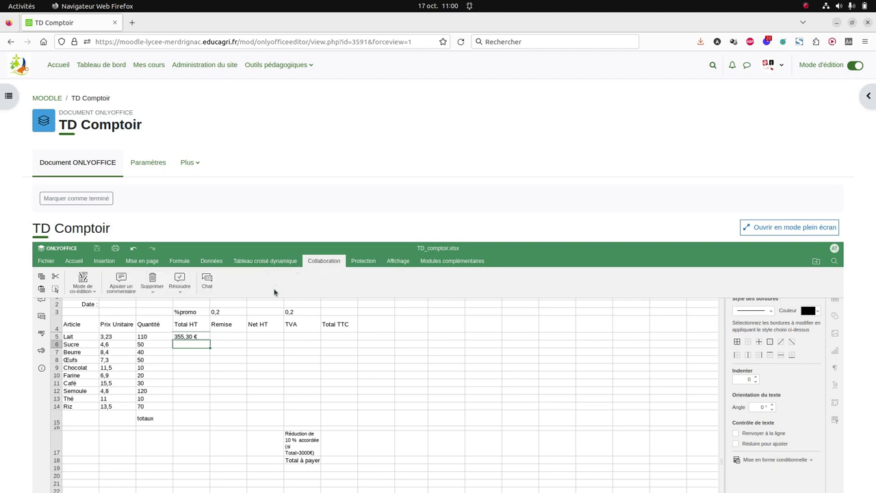
pyautogui.click(817, 262)
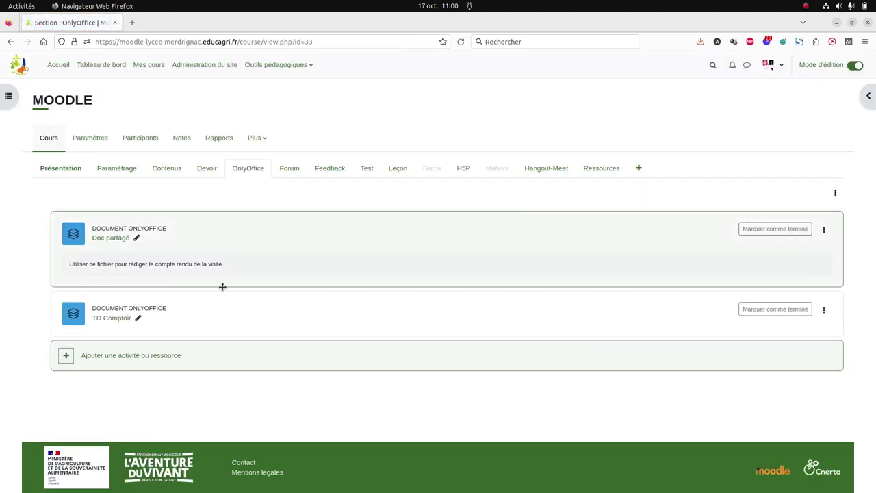